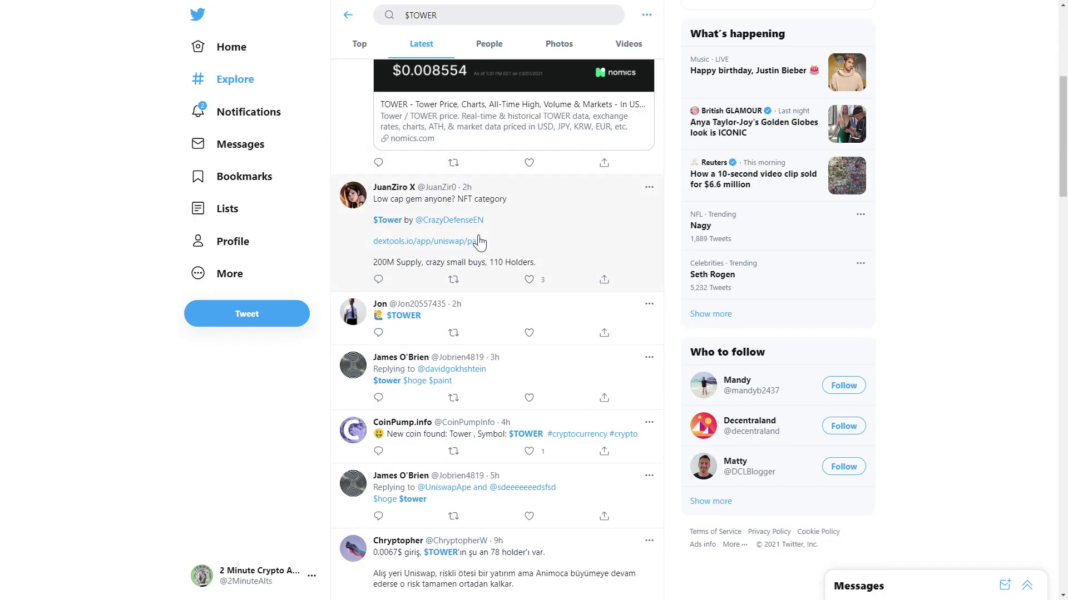
pyautogui.scroll(-2, 477, 242)
pyautogui.scroll(-2, 478, 242)
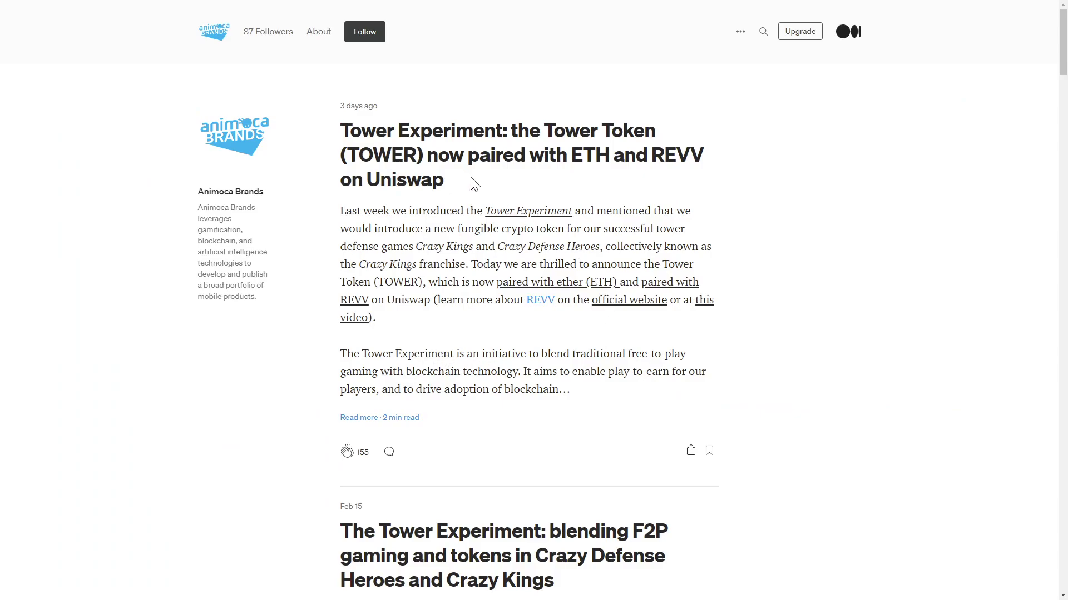
# Step: Open the Medium article 'The Tower Experiment: blending F2P gaming and tokens in Crazy Defense Heroes and Crazy Kings'
pyautogui.click(514, 218)
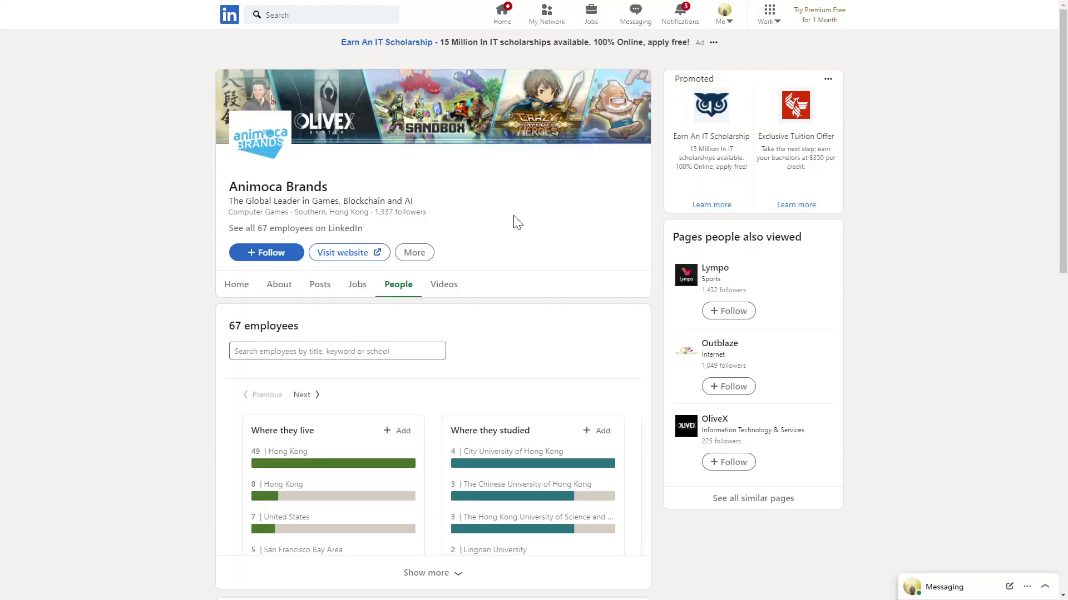
pyautogui.scroll(-2, 516, 222)
pyautogui.scroll(-3, 516, 223)
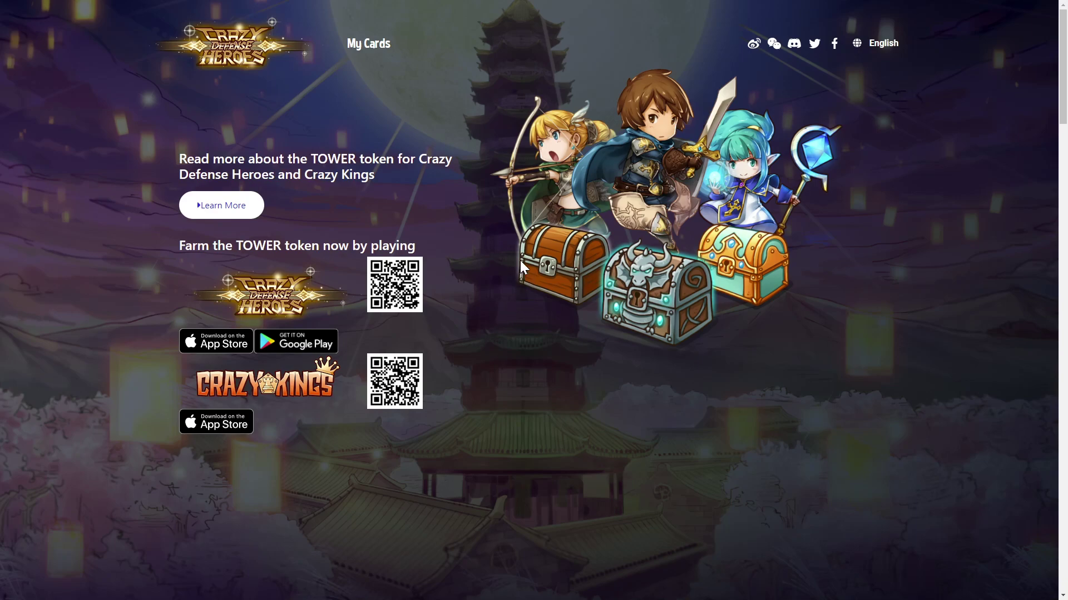
pyautogui.scroll(-2, 519, 261)
pyautogui.scroll(-2, 519, 262)
pyautogui.scroll(-3, 518, 261)
pyautogui.scroll(-1, 518, 262)
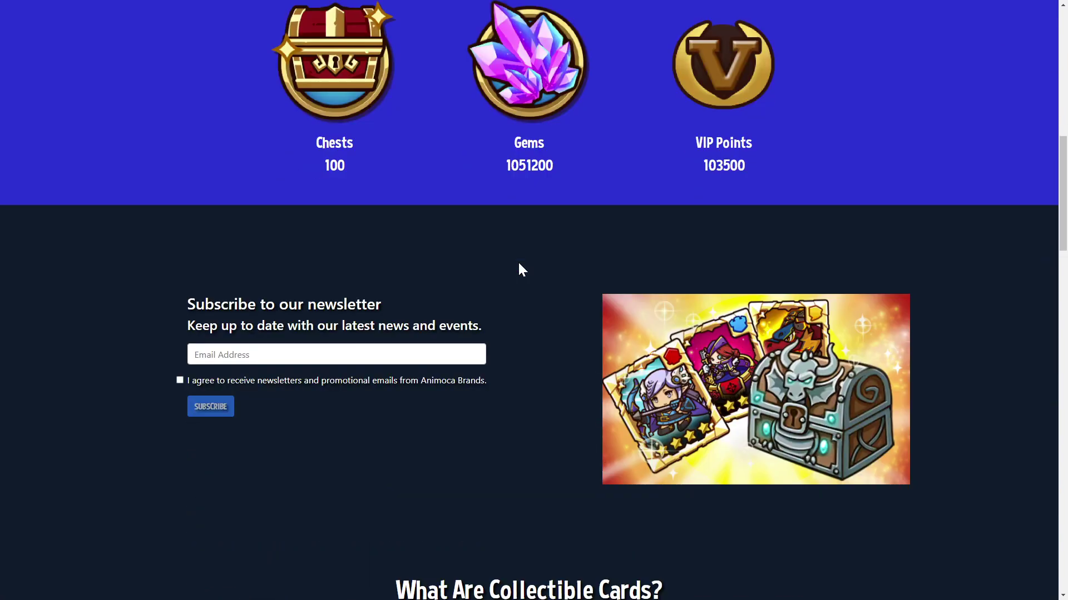
pyautogui.scroll(-2, 519, 261)
pyautogui.scroll(-2, 519, 260)
pyautogui.scroll(-2, 518, 263)
pyautogui.scroll(-4, 517, 262)
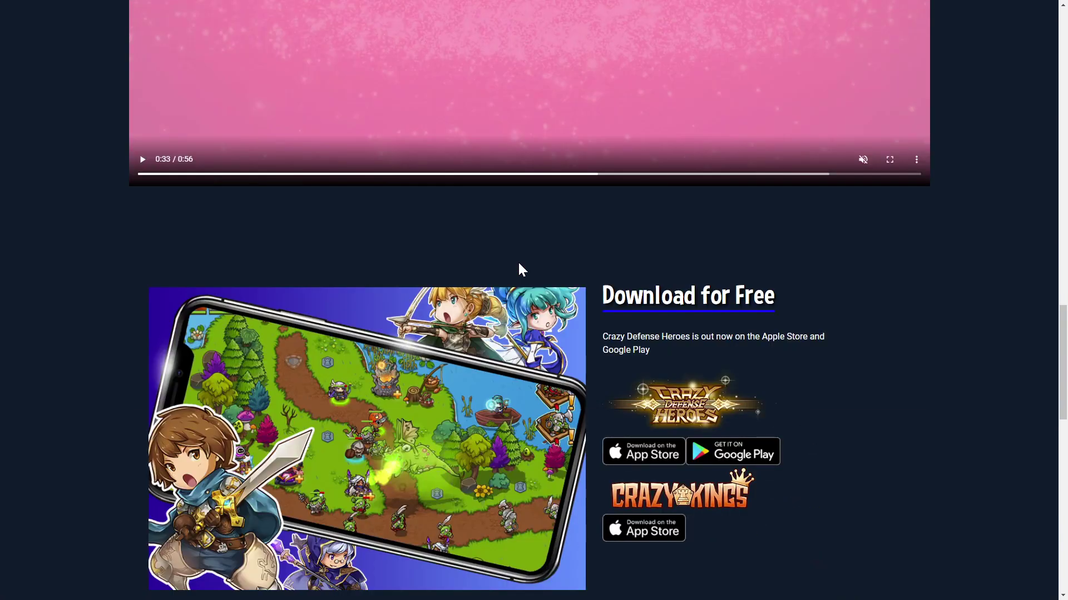
pyautogui.scroll(-2, 519, 263)
pyautogui.scroll(-2, 519, 263)
pyautogui.scroll(-2, 518, 263)
pyautogui.scroll(-1, 518, 263)
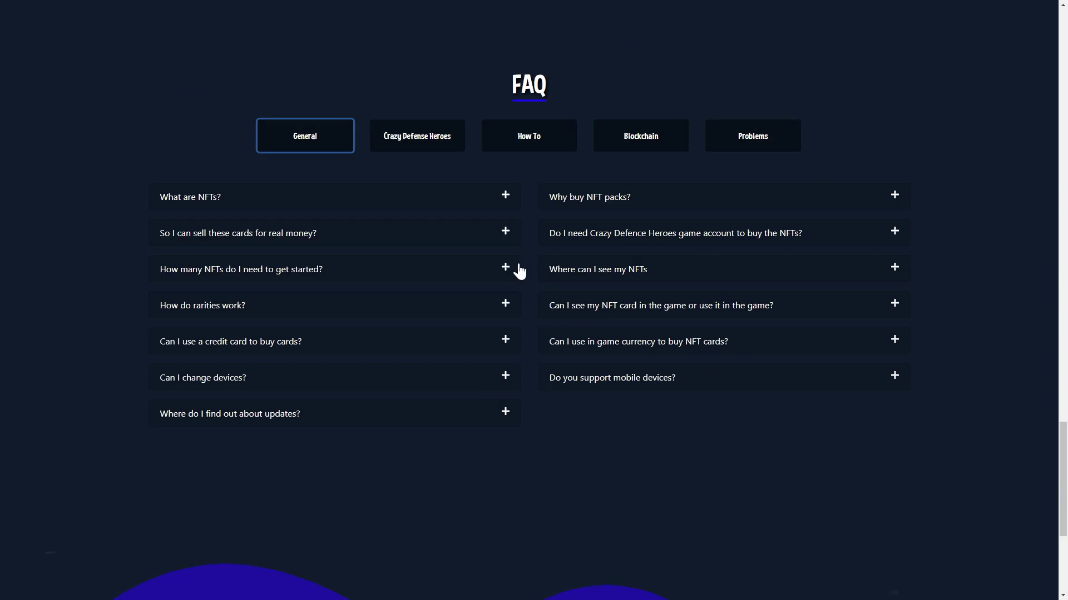
pyautogui.scroll(2, 518, 265)
pyautogui.scroll(4, 518, 265)
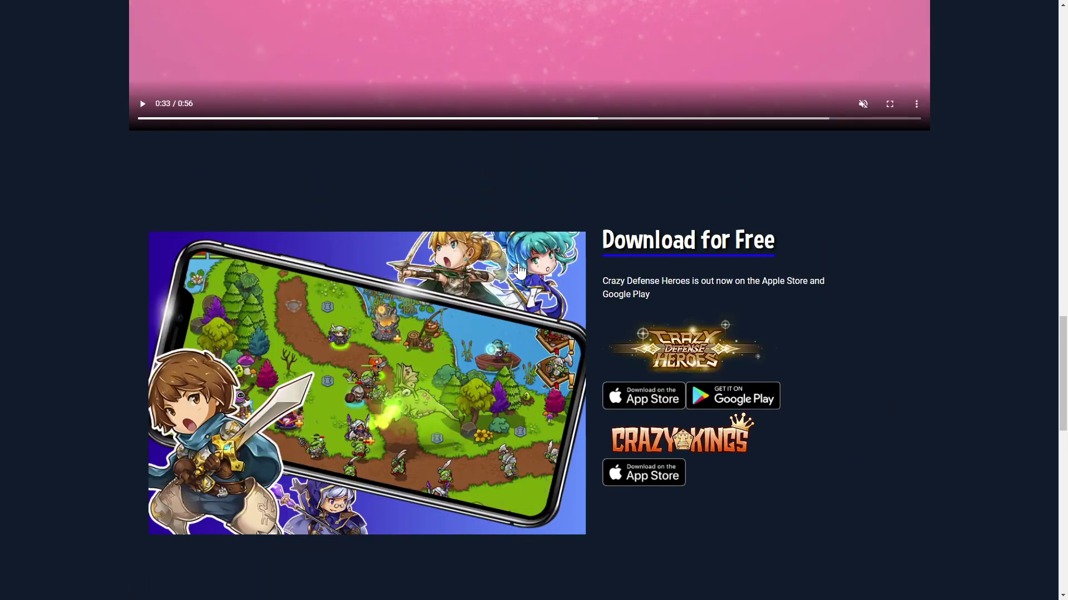
pyautogui.scroll(2, 518, 265)
pyautogui.scroll(3, 518, 265)
pyautogui.scroll(1, 517, 270)
pyautogui.scroll(4, 519, 270)
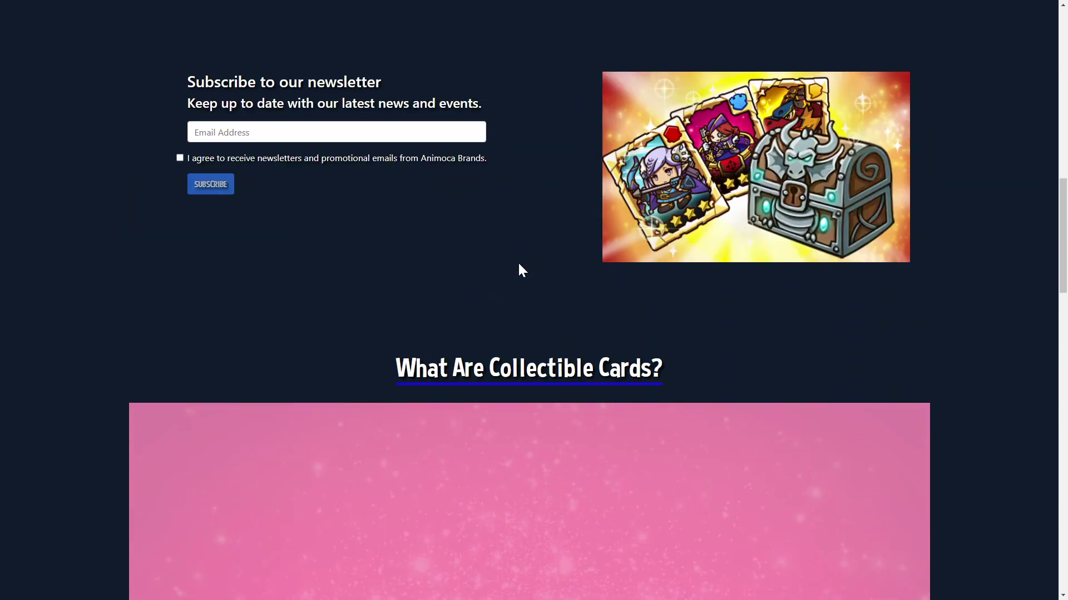
pyautogui.scroll(2, 518, 270)
pyautogui.scroll(3, 520, 270)
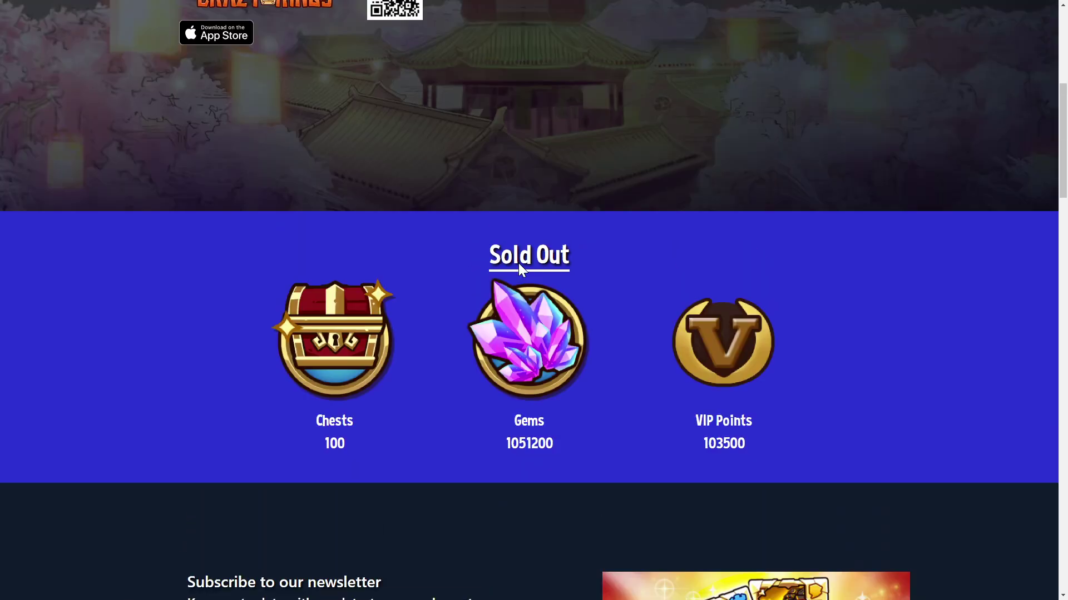
pyautogui.scroll(1, 519, 269)
pyautogui.scroll(4, 520, 262)
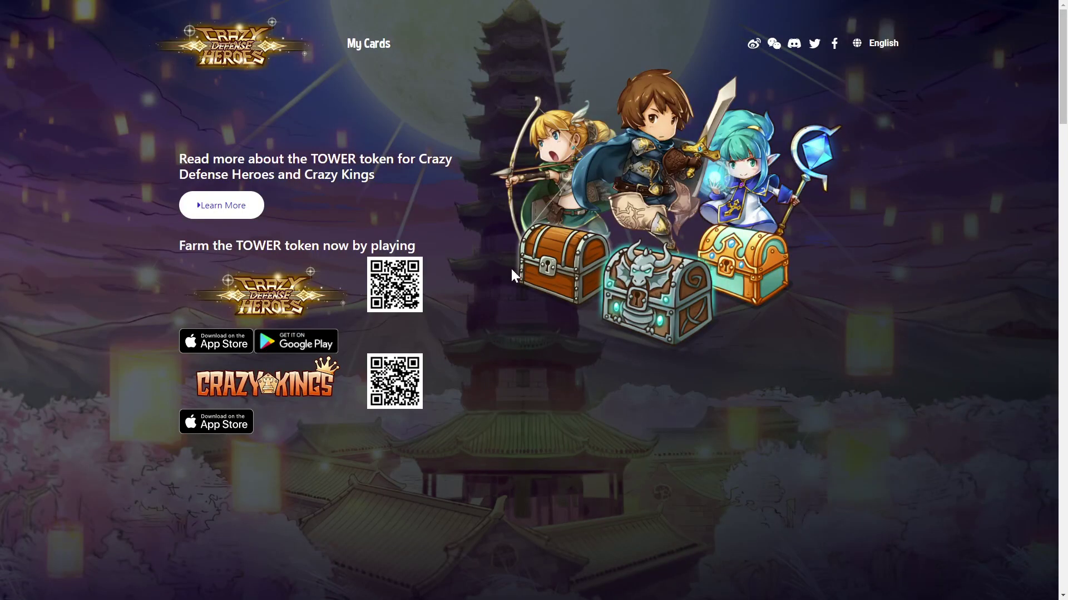